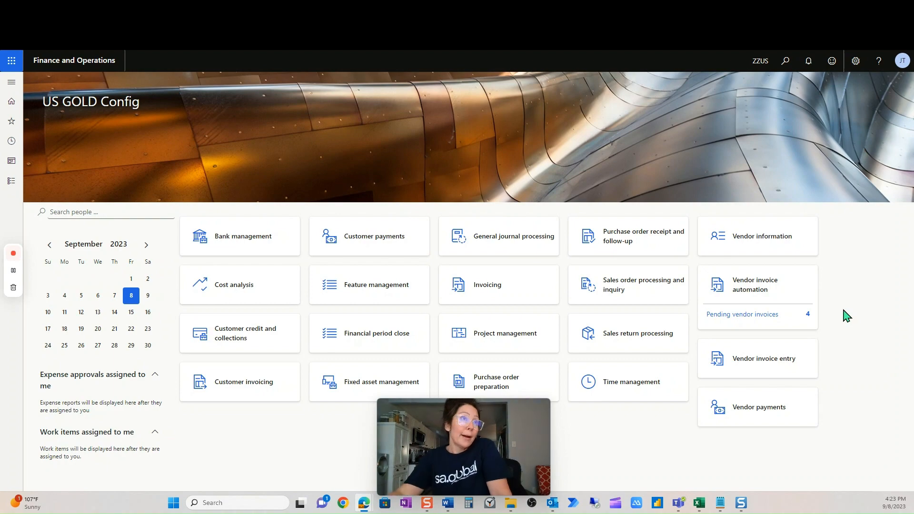
# Open the posted transactions of the JT Fall Campaign project from the All projects list.
pyautogui.click(12, 181)
pyautogui.click(55, 142)
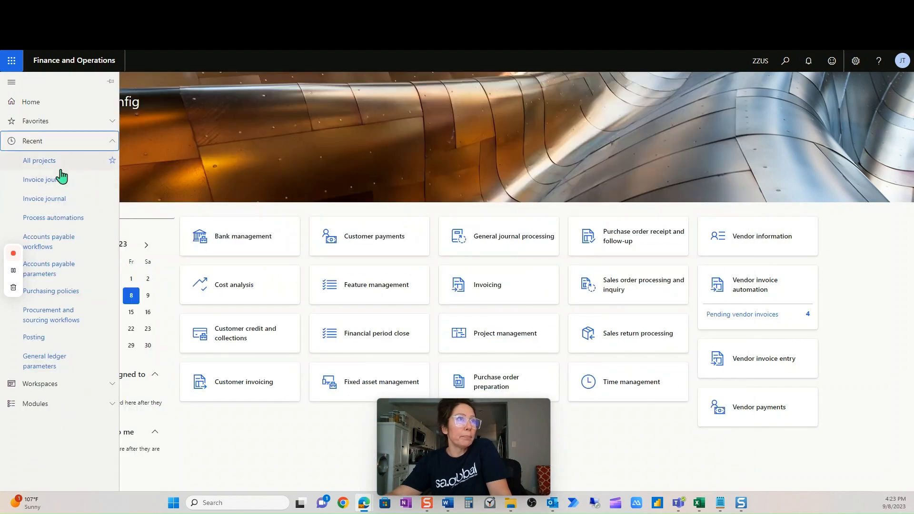
pyautogui.click(61, 165)
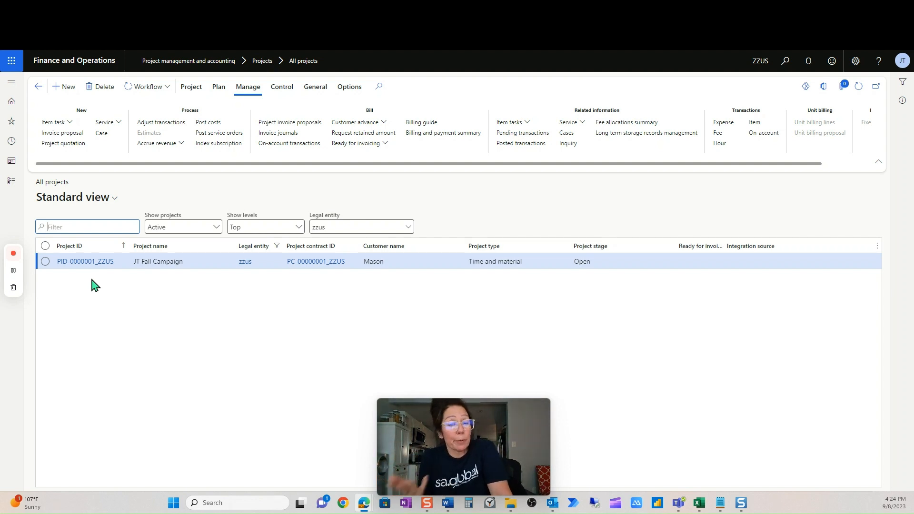
pyautogui.click(44, 263)
pyautogui.click(44, 262)
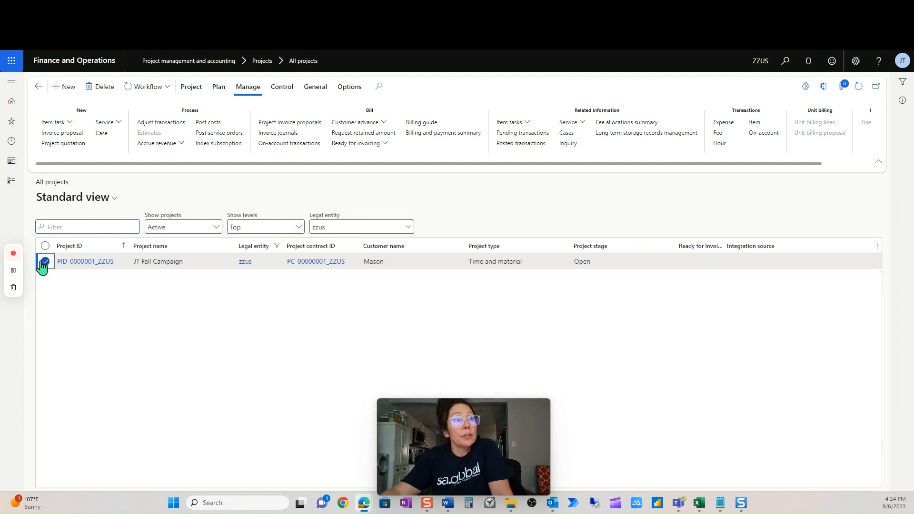
pyautogui.click(515, 143)
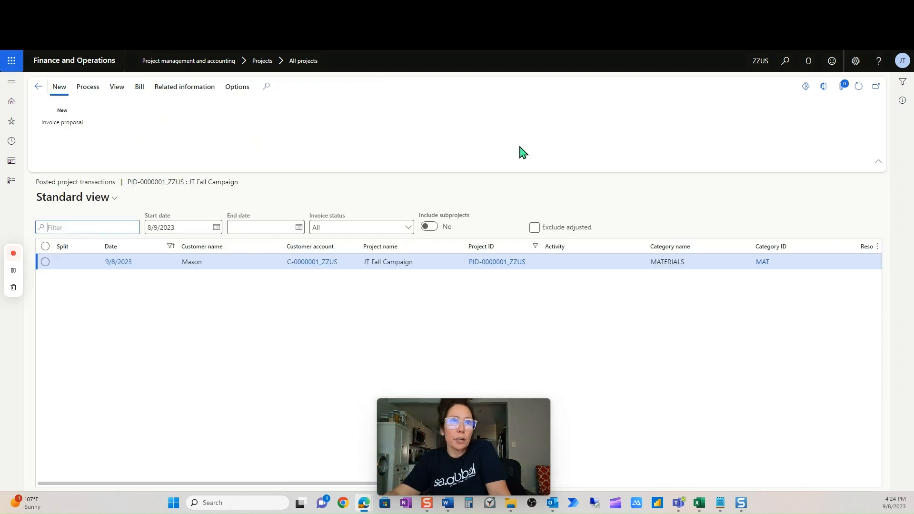
pyautogui.moveTo(339, 484); pyautogui.dragTo(320, 473)
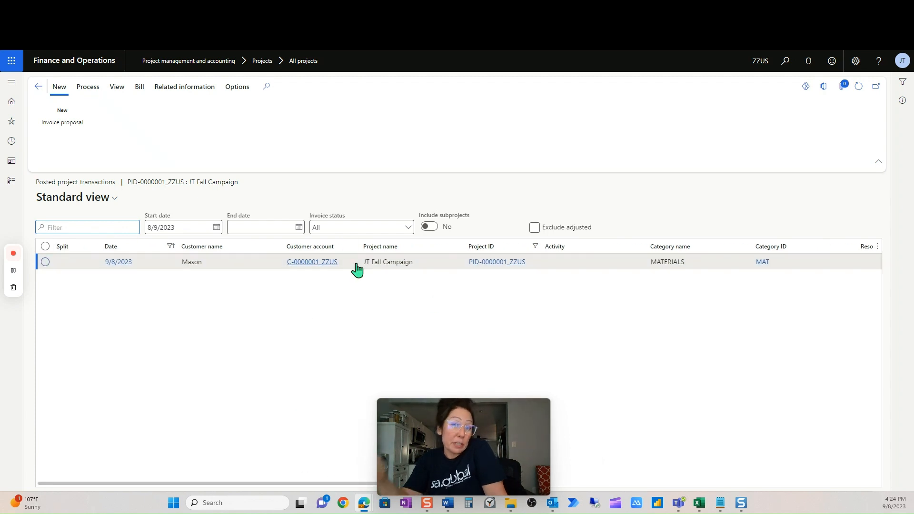
# Return to the project list and open the purchase orders of the JT Fall Campaign project.
pyautogui.click(39, 90)
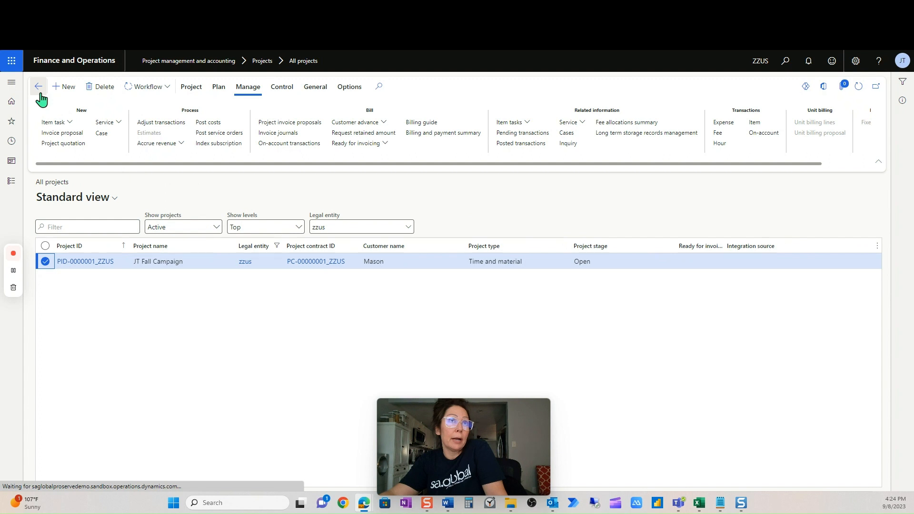
pyautogui.click(513, 123)
pyautogui.click(531, 150)
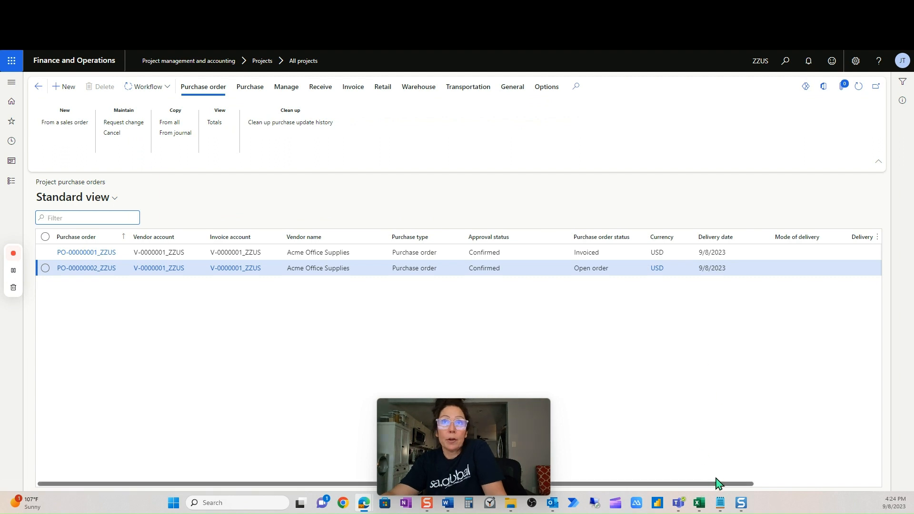
pyautogui.moveTo(716, 481); pyautogui.dragTo(638, 465)
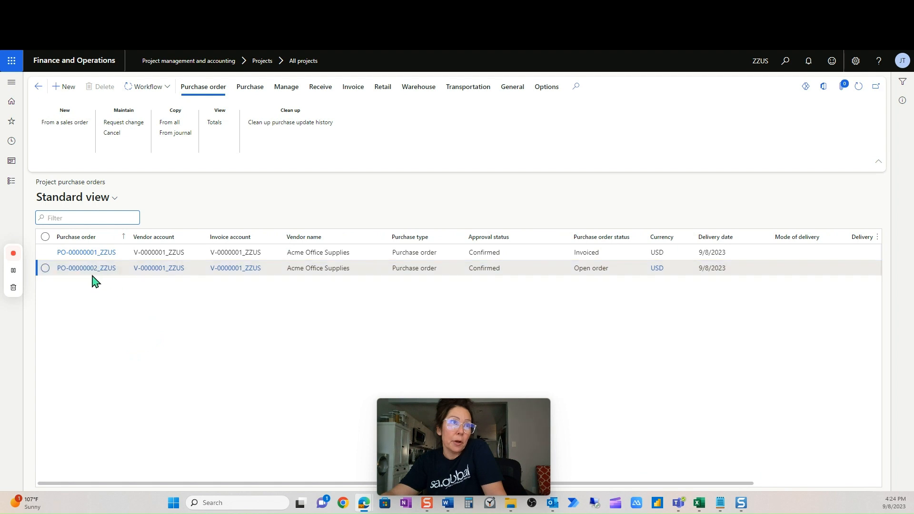
# Go back to the home page and open the Vendor invoice automation workspace to view the captured invoices.
pyautogui.click(97, 72)
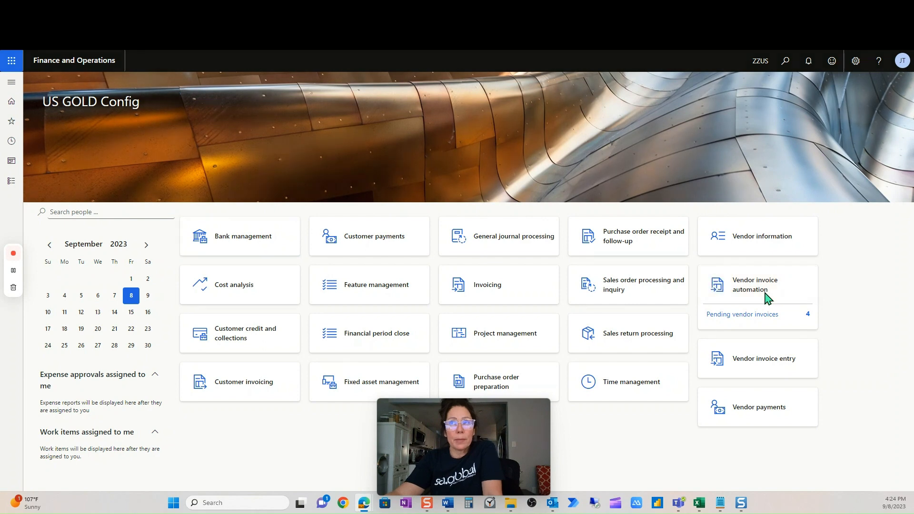
pyautogui.click(766, 298)
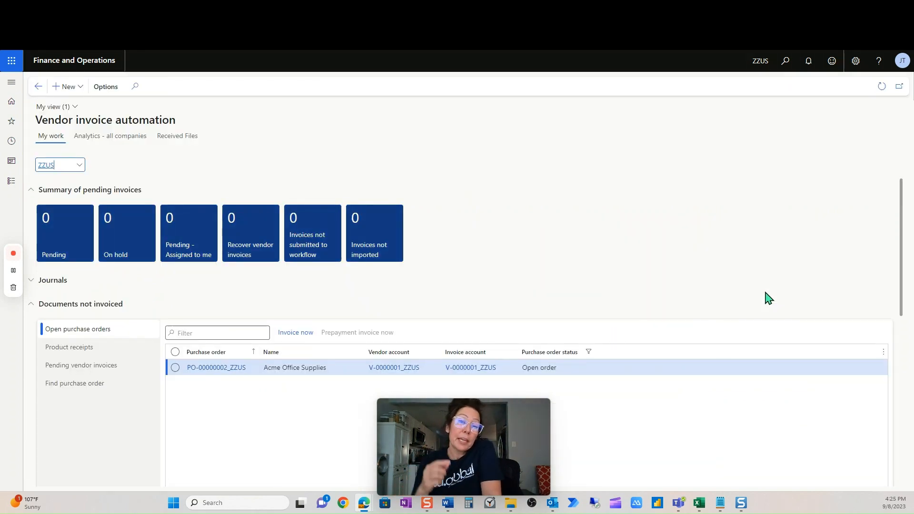
pyautogui.scroll(-5, 765, 298)
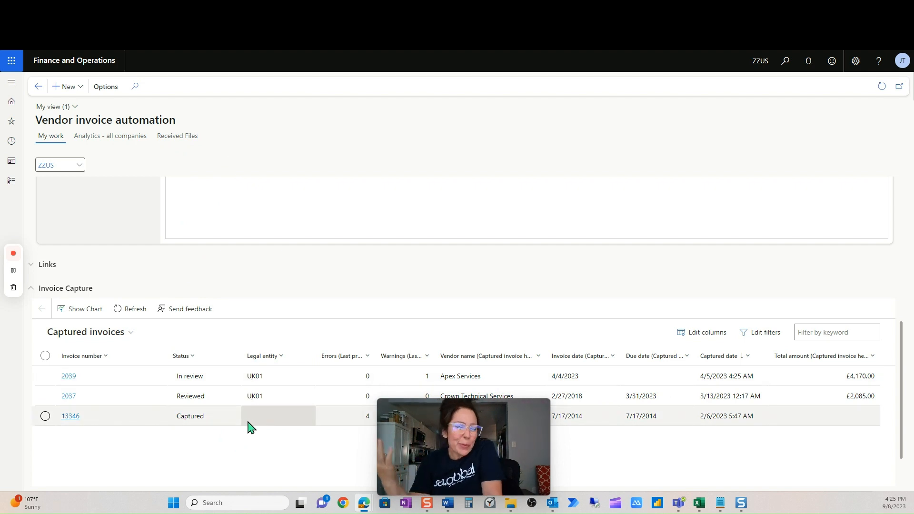
# Upload the file Acme-00036.pdf to the workspace's received files and close the upload form.
pyautogui.click(177, 141)
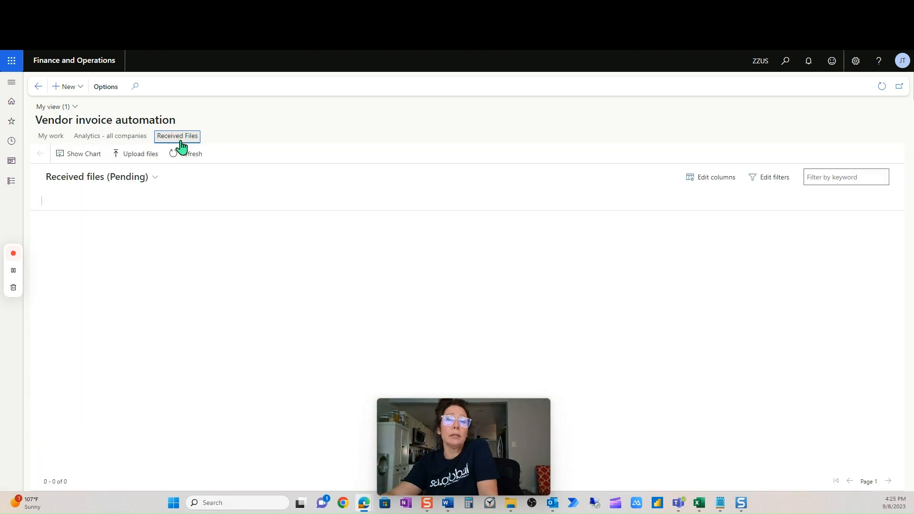
pyautogui.click(152, 157)
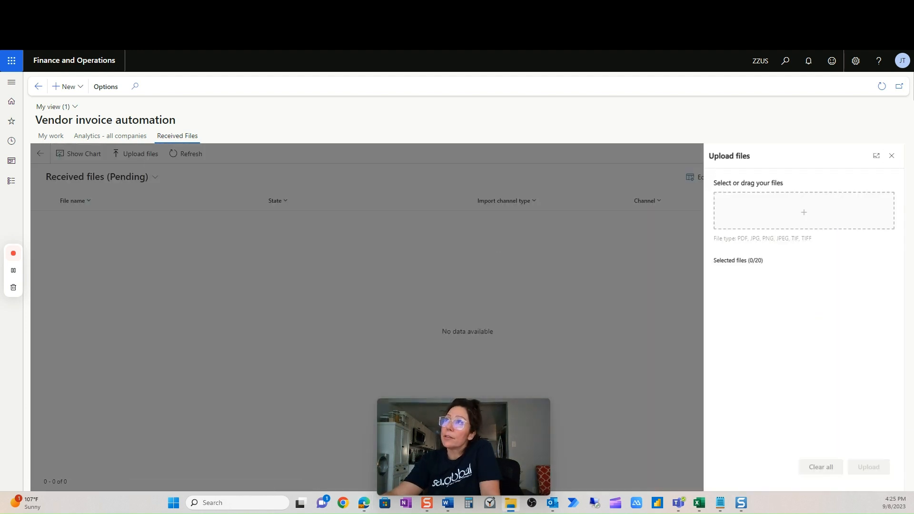
pyautogui.moveTo(911, 286); pyautogui.dragTo(795, 220)
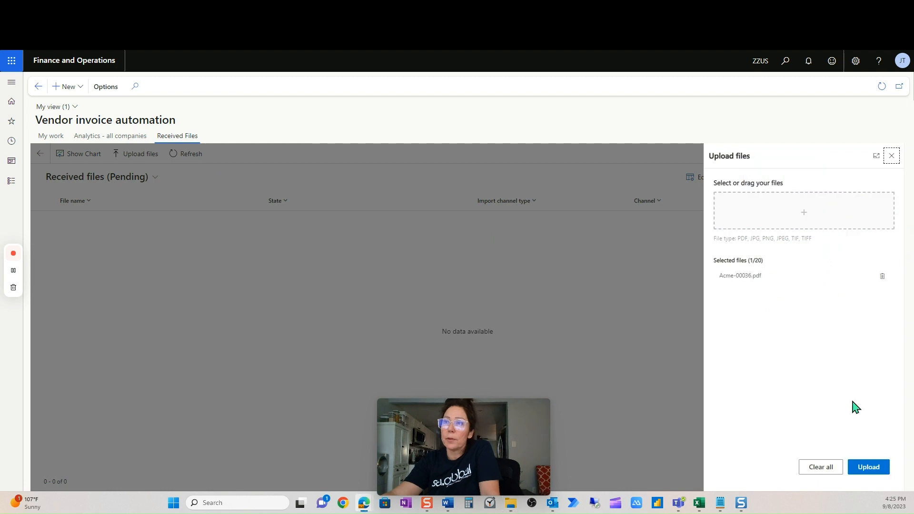
pyautogui.click(874, 468)
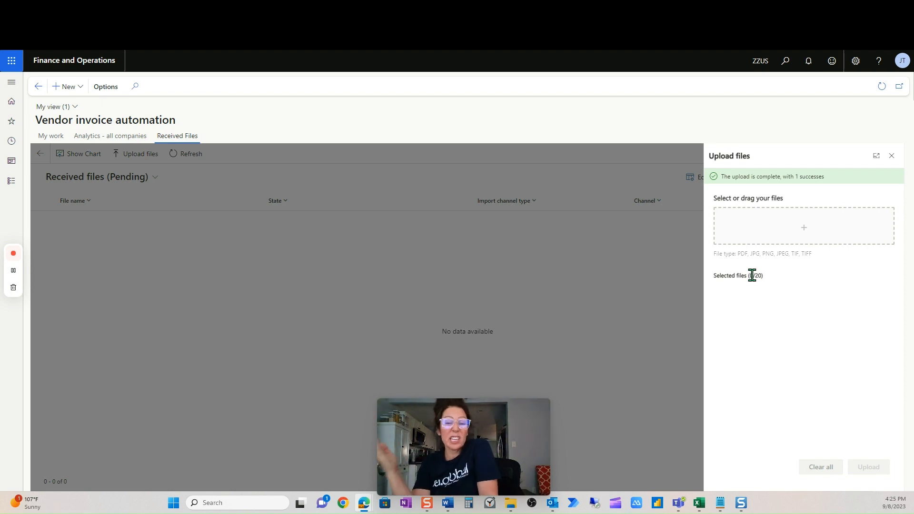
pyautogui.click(892, 161)
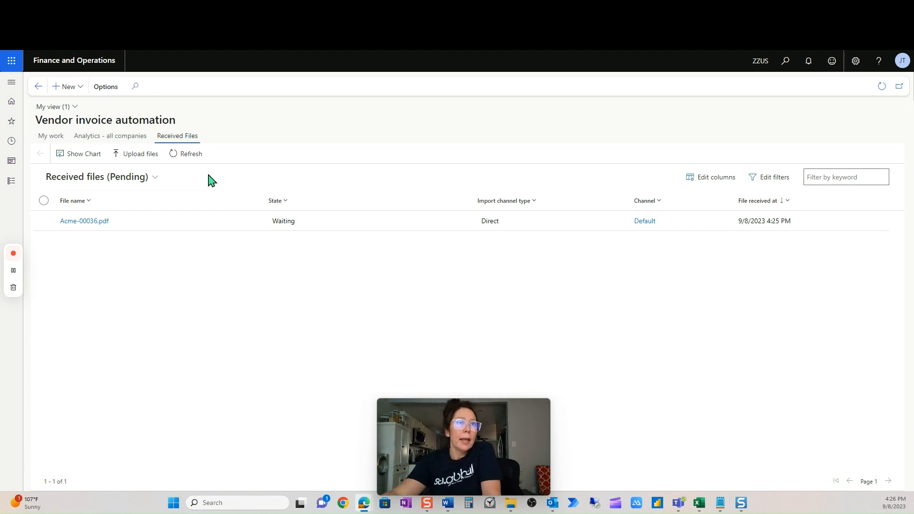
# Return to the My work view and show the pending vendor invoices among the documents not invoiced.
pyautogui.click(55, 140)
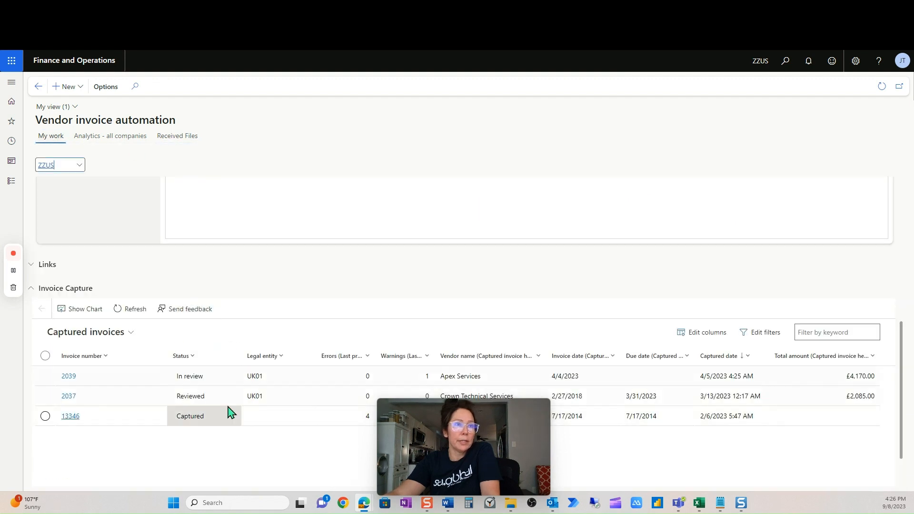
pyautogui.moveTo(476, 404); pyautogui.dragTo(853, 100)
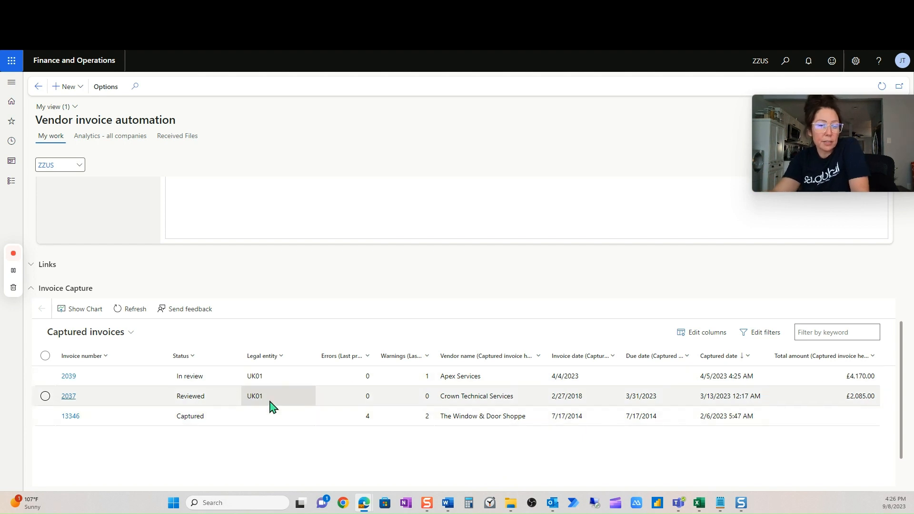
pyautogui.scroll(4, 272, 400)
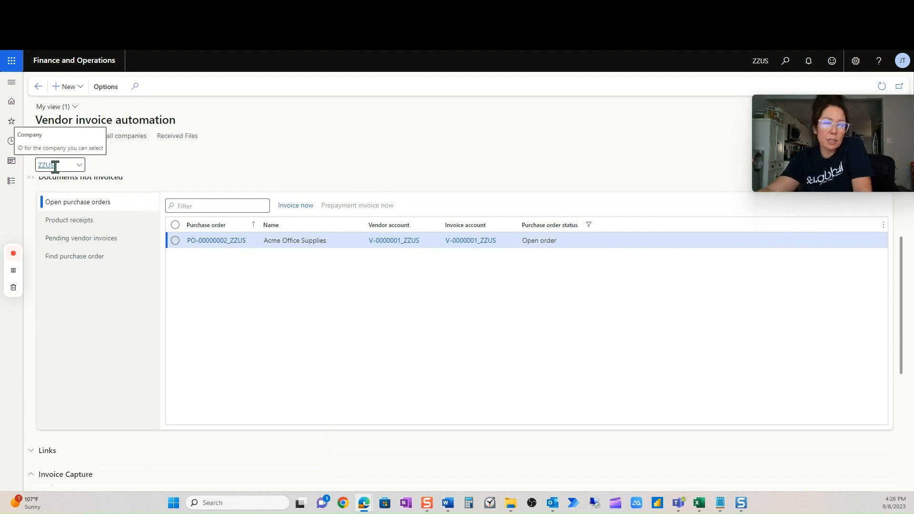
pyautogui.click(107, 248)
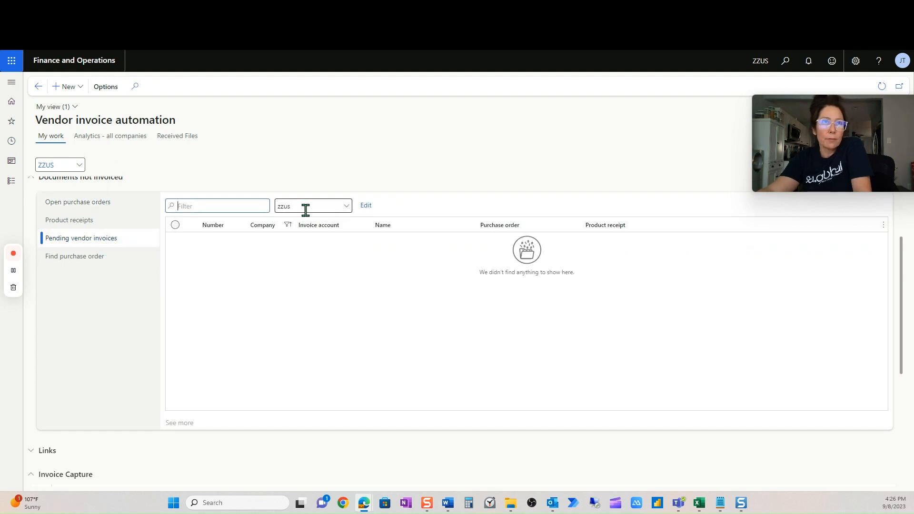
pyautogui.click(346, 210)
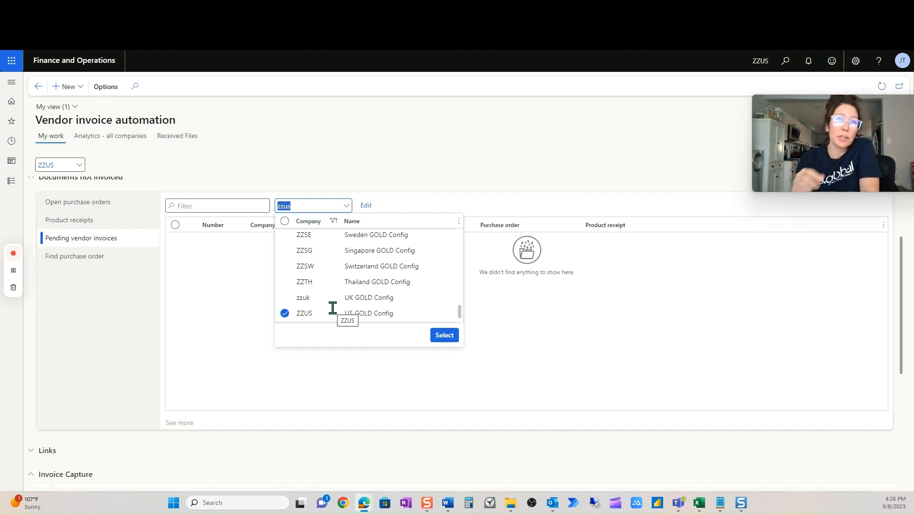
pyautogui.click(579, 360)
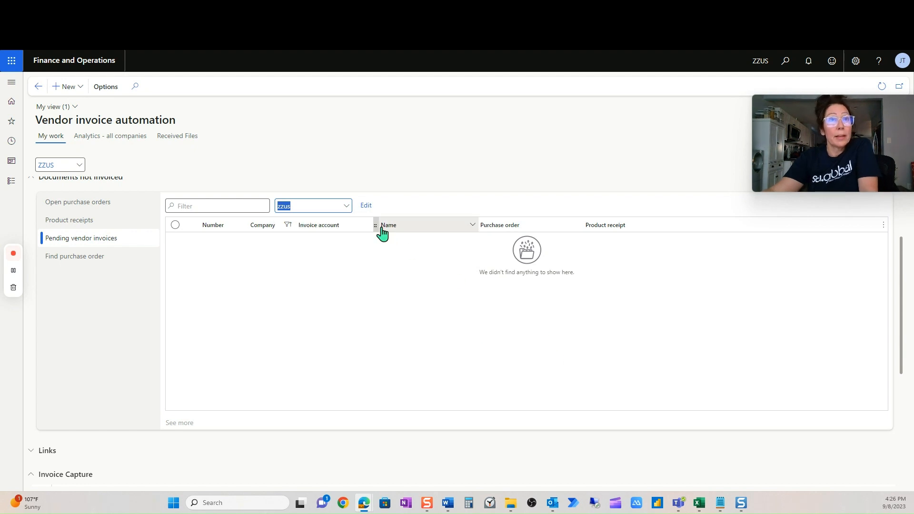
# Set the company filter of the pending vendor invoices to all companies.
pyautogui.click(350, 210)
pyautogui.click(284, 222)
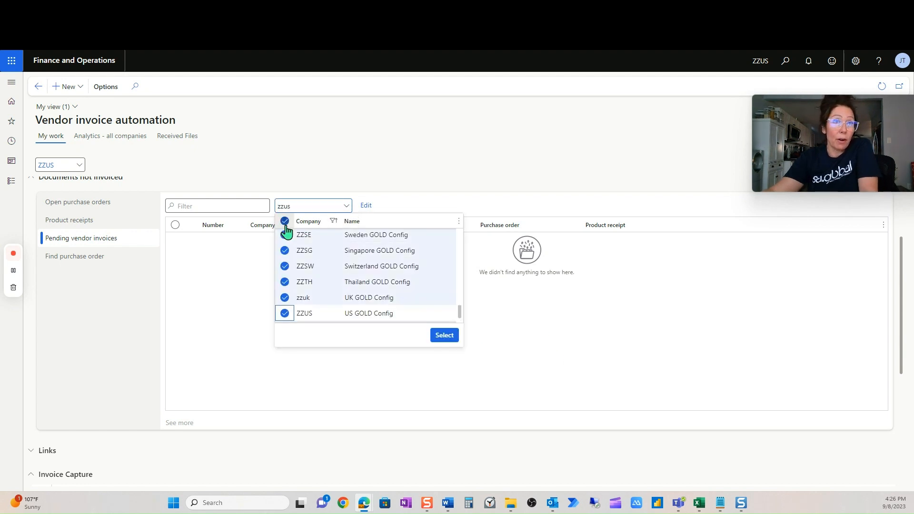
pyautogui.click(454, 338)
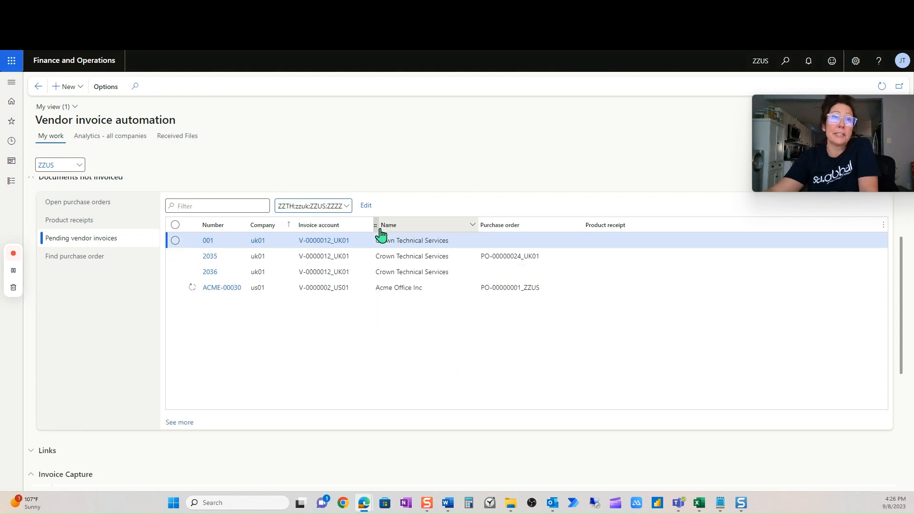
# Clear the company selection and limit the pending vendor invoices to ZZUS only.
pyautogui.click(346, 206)
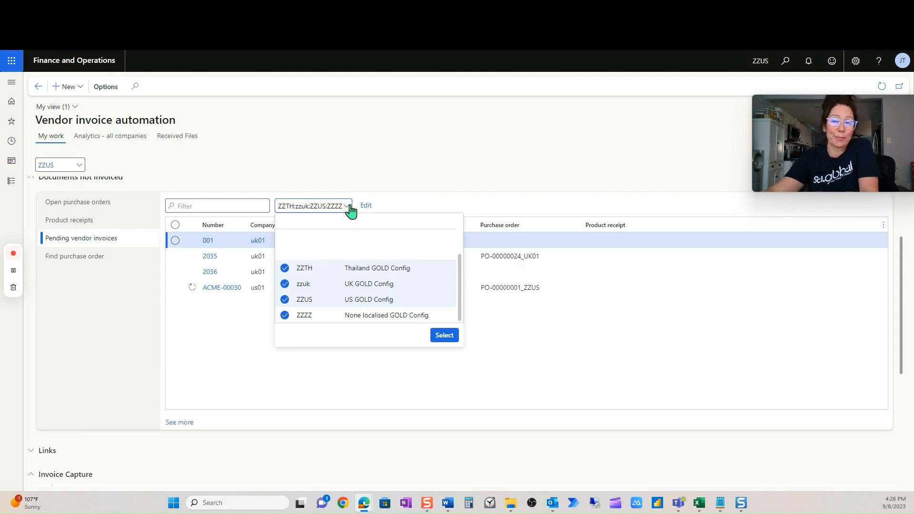
pyautogui.click(285, 222)
pyautogui.click(284, 222)
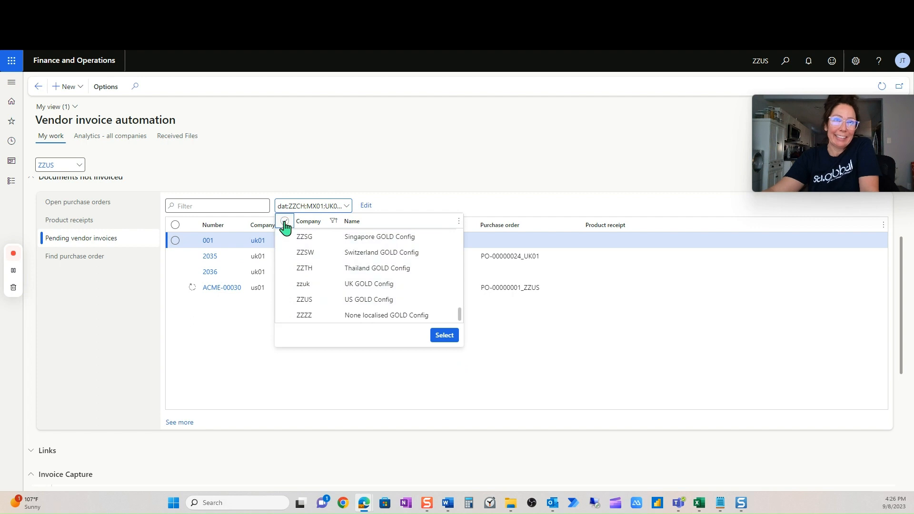
pyautogui.click(284, 300)
pyautogui.click(451, 338)
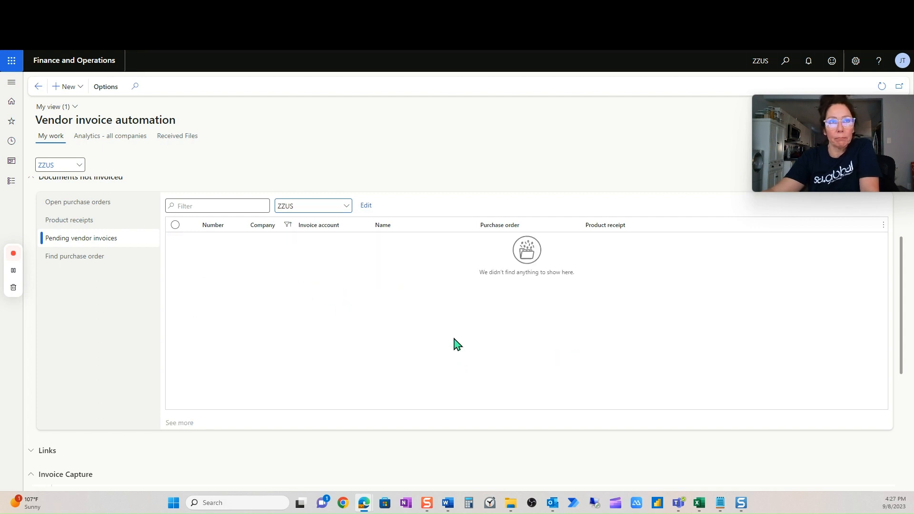
# Refresh the captured invoices list twice to follow the processing of the uploaded Acme invoice.
pyautogui.scroll(-4, 426, 464)
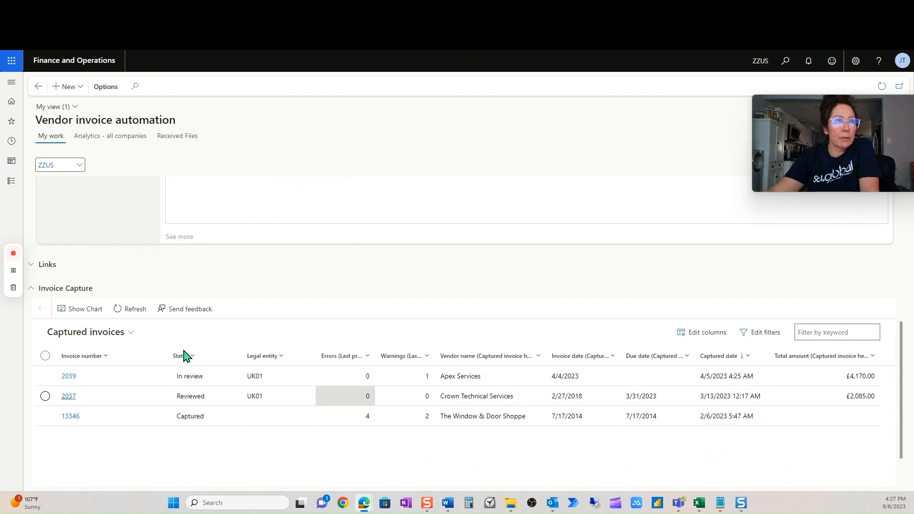
pyautogui.click(127, 316)
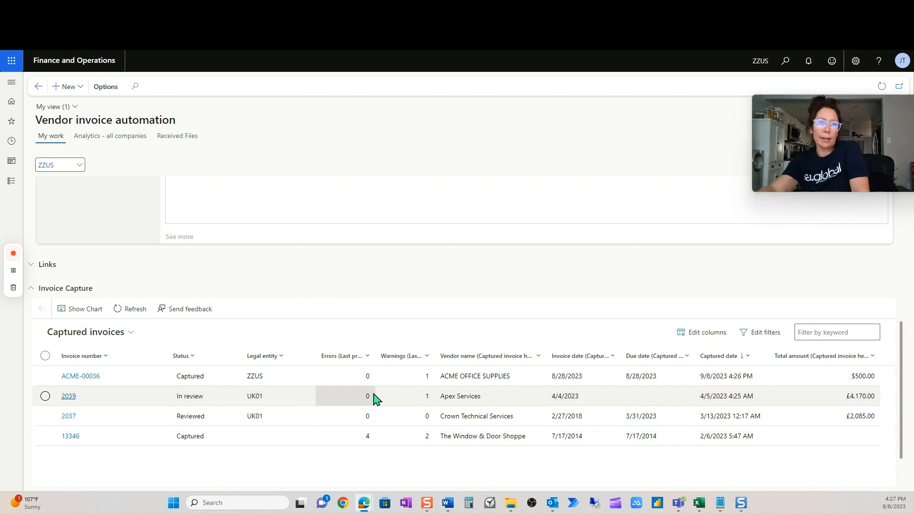
pyautogui.click(129, 318)
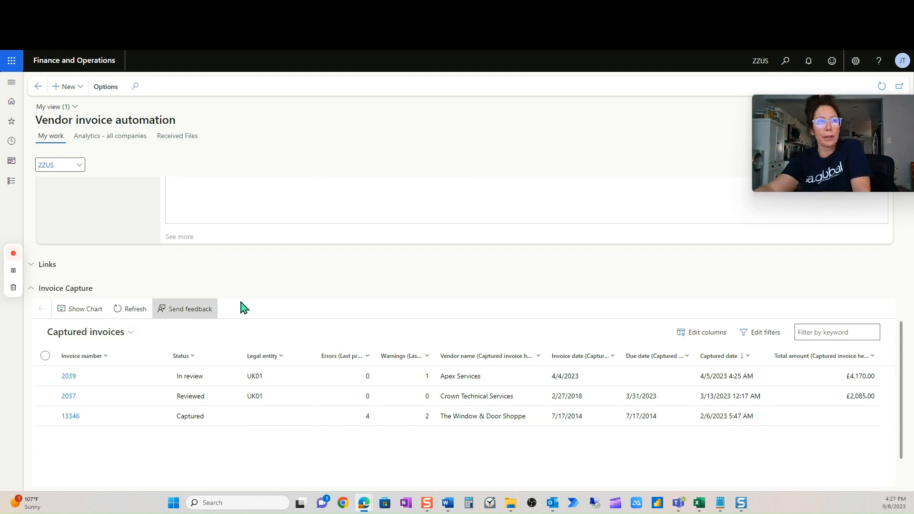
# Refresh the workspace and open the Acme Office Supplies invoice from the pending vendor invoices.
pyautogui.scroll(4, 248, 305)
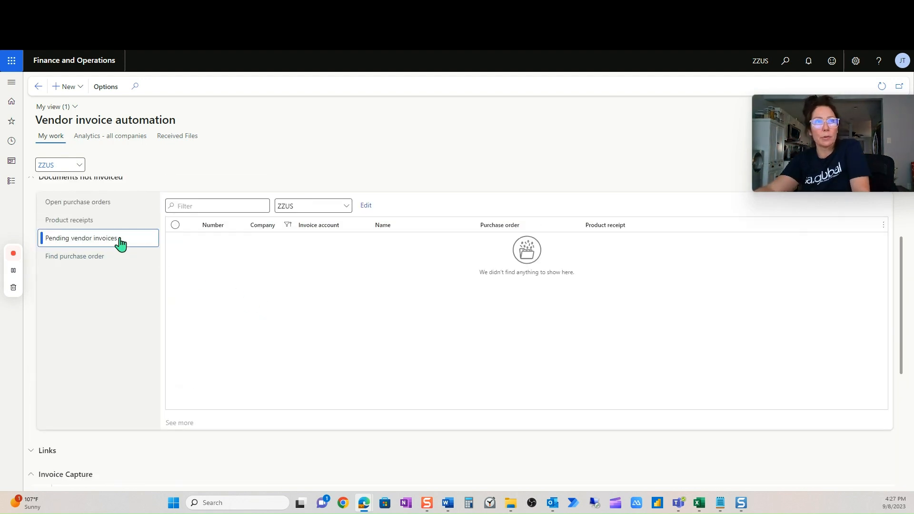
pyautogui.click(882, 87)
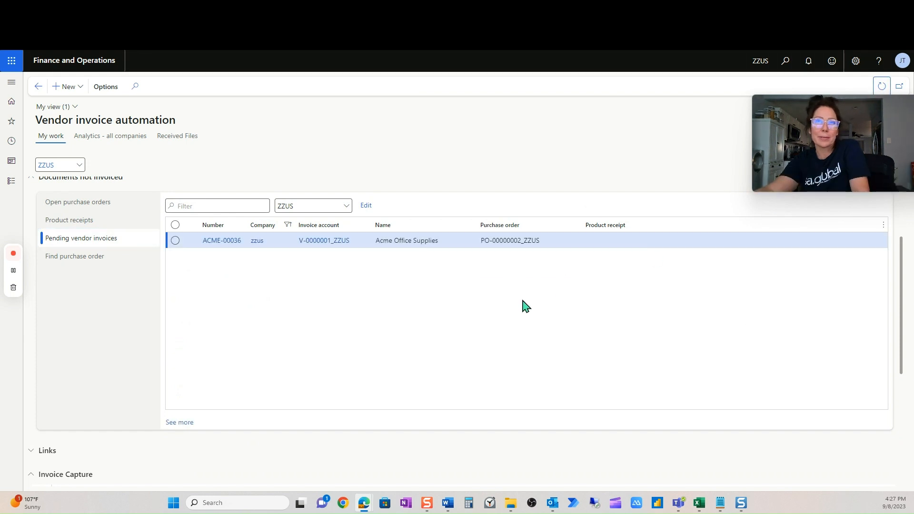
pyautogui.click(229, 244)
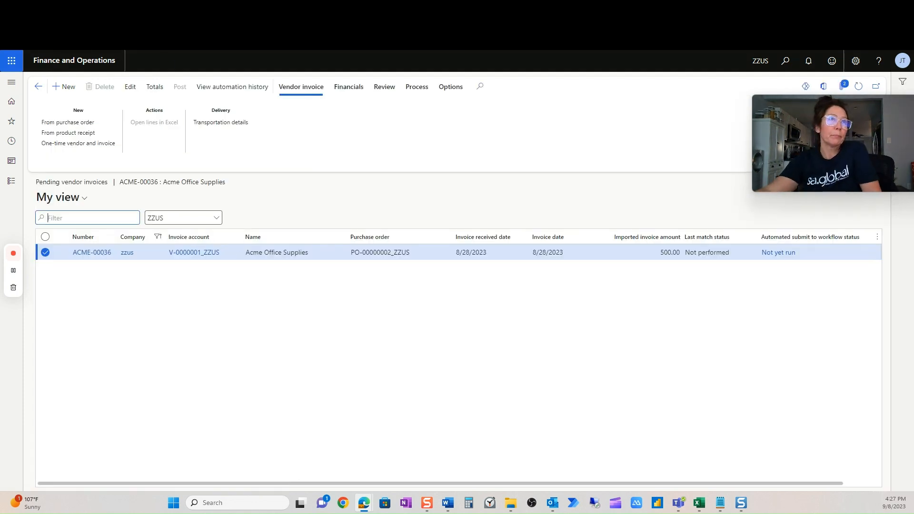
# Duplicate the pending vendor invoices browser tab and open Process automations from the System administration setup there.
pyautogui.rightClick(137, 10)
pyautogui.click(172, 63)
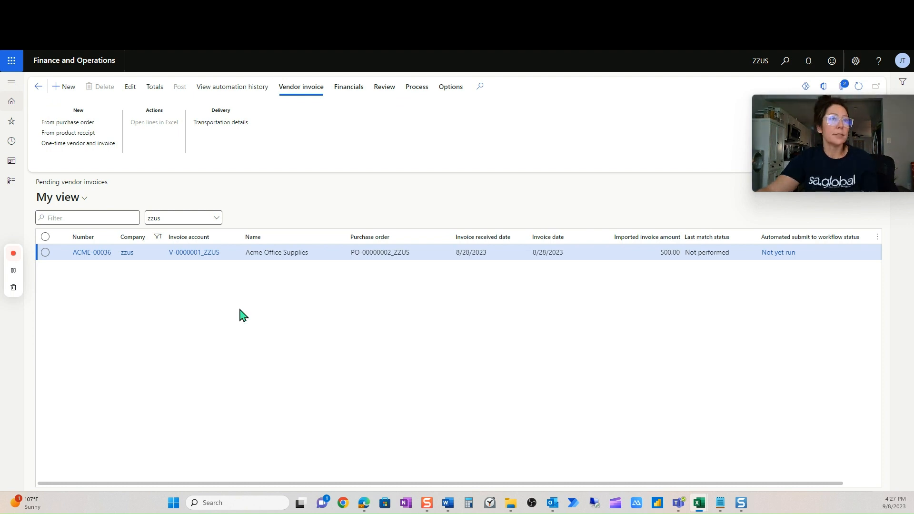
pyautogui.click(19, 185)
pyautogui.scroll(-8, 46, 375)
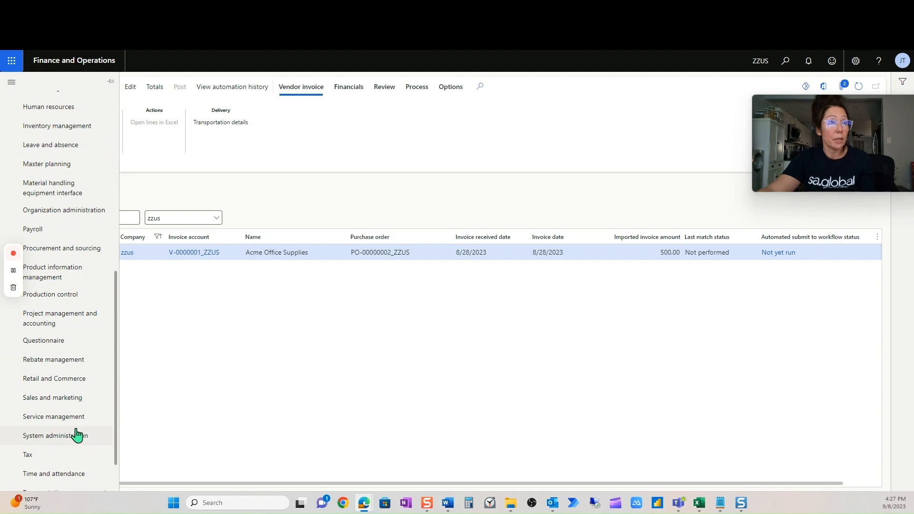
pyautogui.click(81, 437)
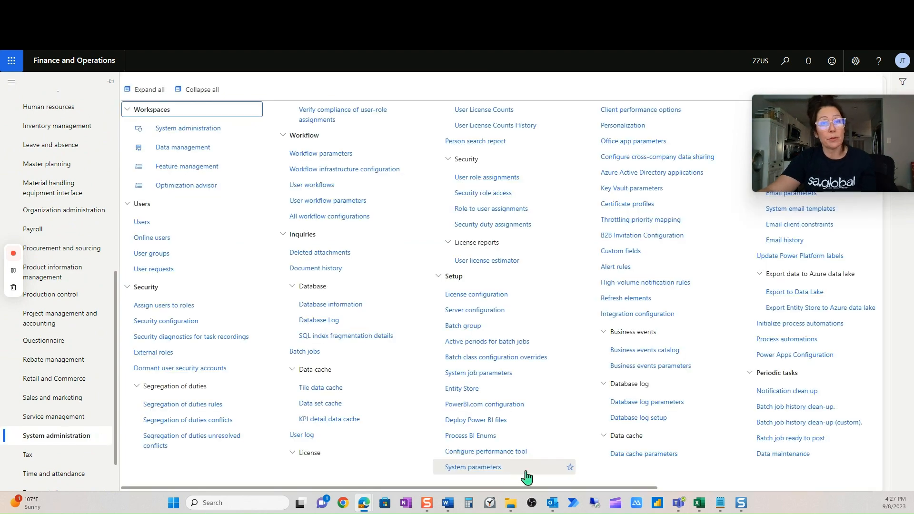
pyautogui.moveTo(534, 487); pyautogui.dragTo(765, 503)
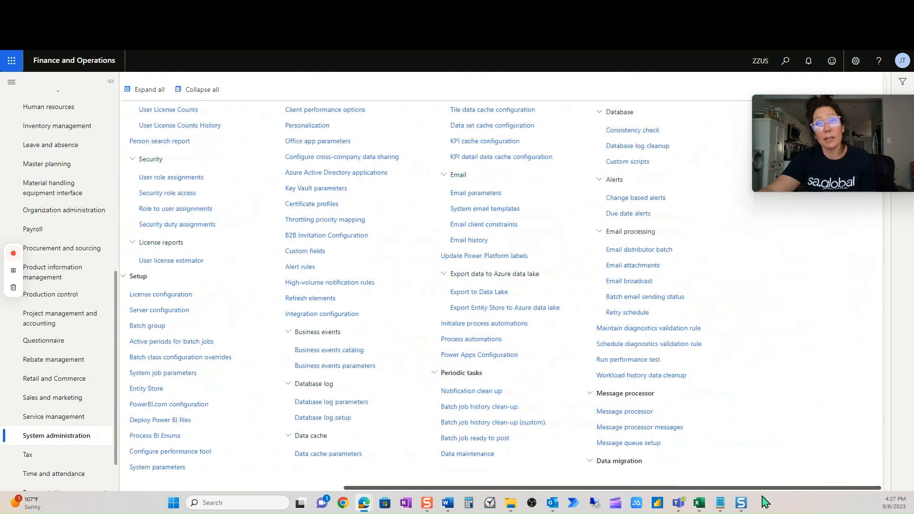
pyautogui.click(486, 342)
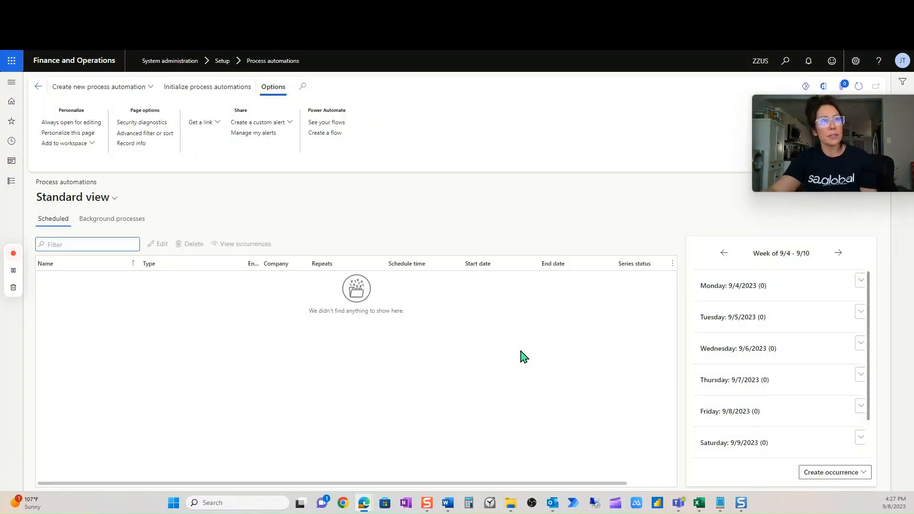
# Filter the background processes by name to automated invoice workflow, product receipt matching, invoice matching validation and submission of vendor invoices to workflow.
pyautogui.click(124, 225)
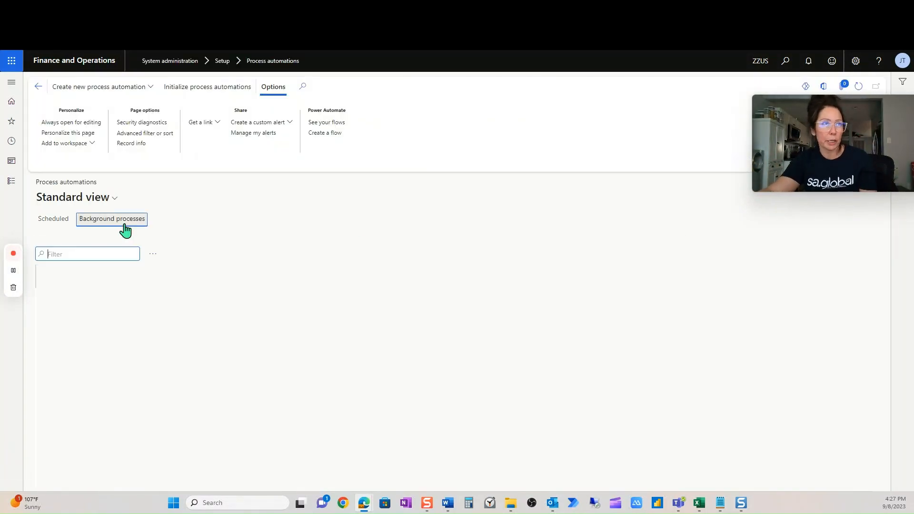
pyautogui.click(131, 276)
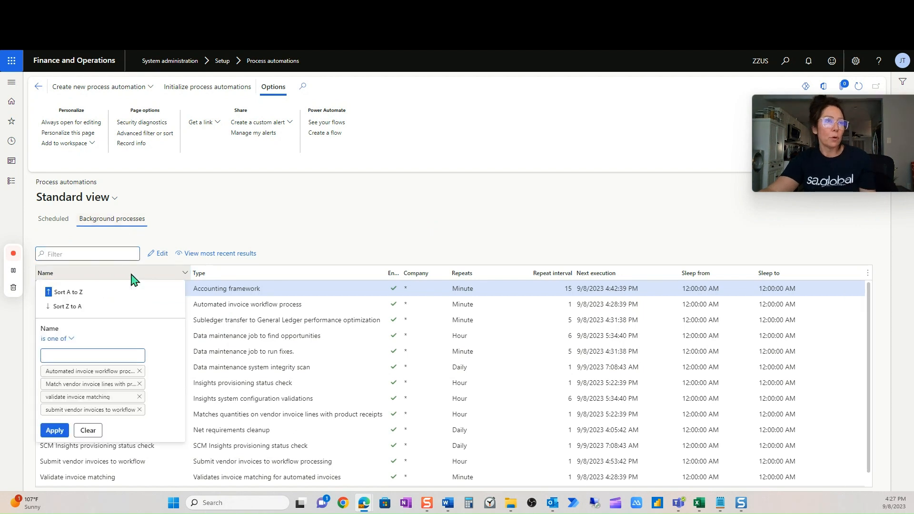
pyautogui.click(53, 431)
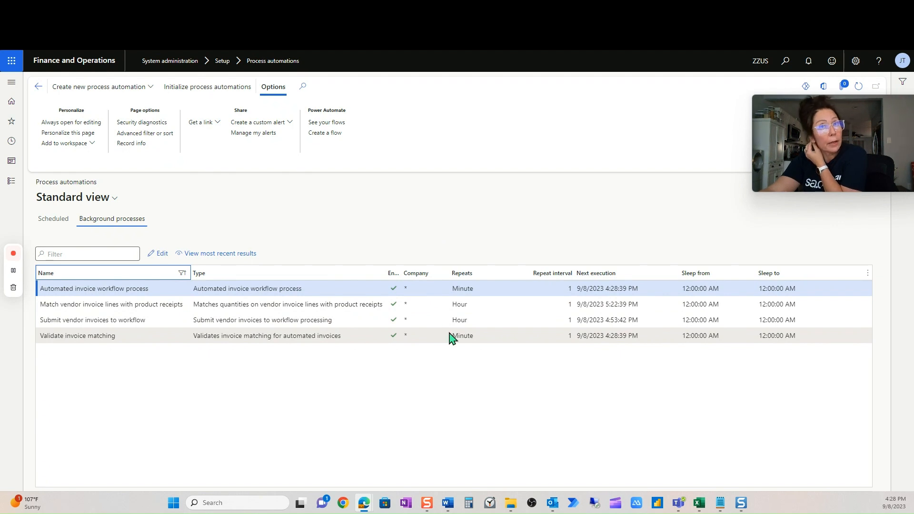
# Check the repeat unit of each filtered vendor invoice background process.
pyautogui.click(471, 337)
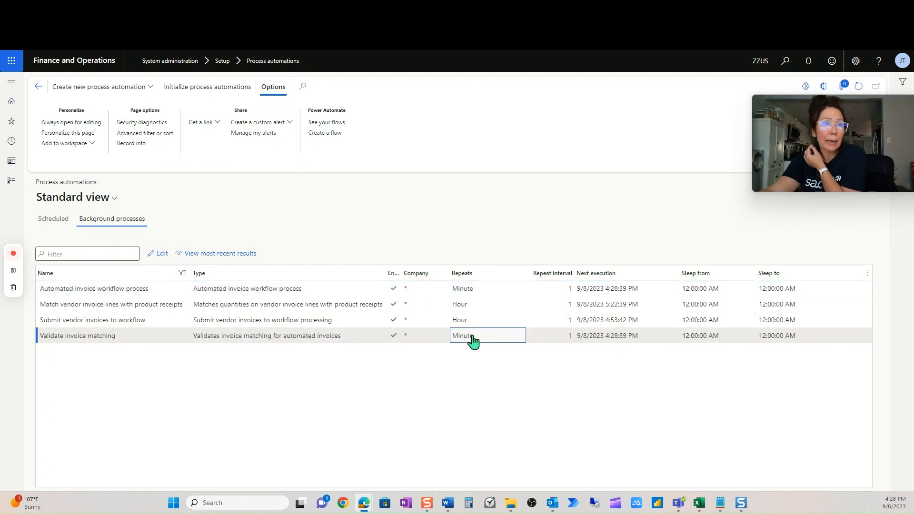
pyautogui.click(479, 288)
pyautogui.click(488, 341)
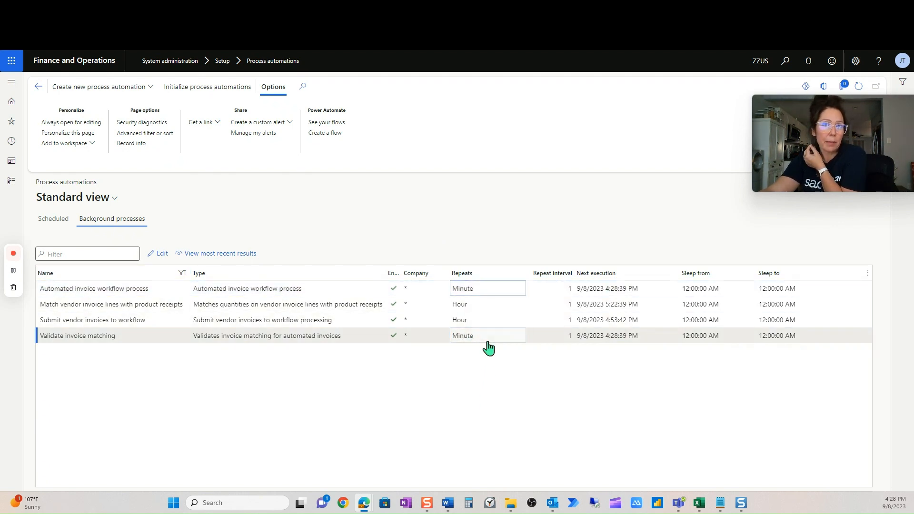
pyautogui.click(494, 307)
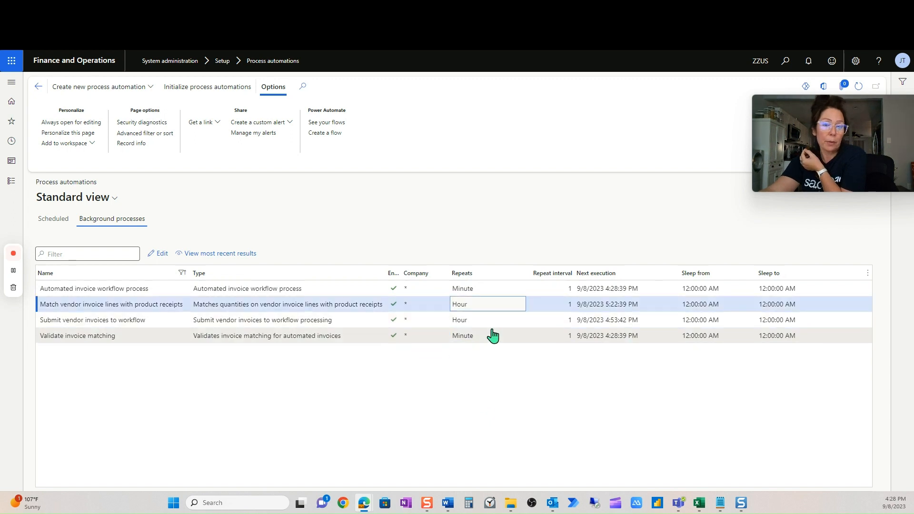
pyautogui.click(493, 325)
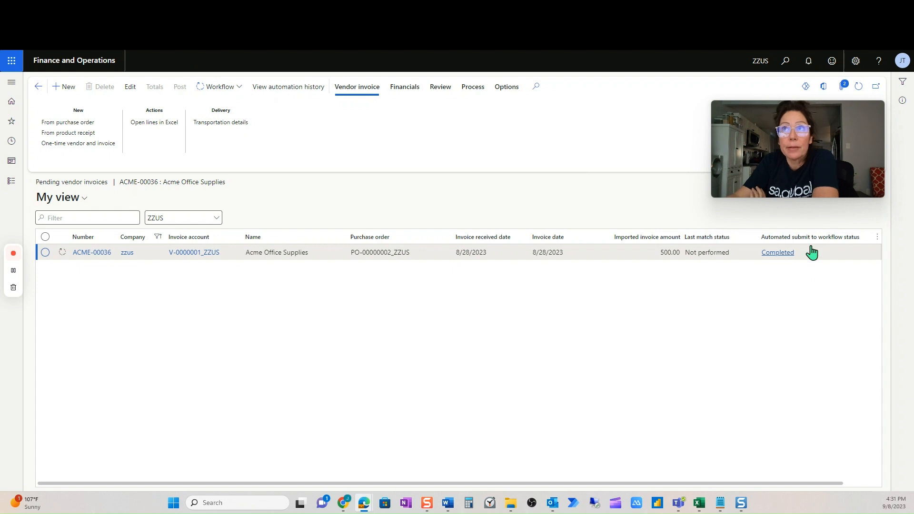
# Check the Acme Office Supplies invoice's automated workflow submission status and refresh the pending vendor invoices list.
pyautogui.moveTo(837, 255)
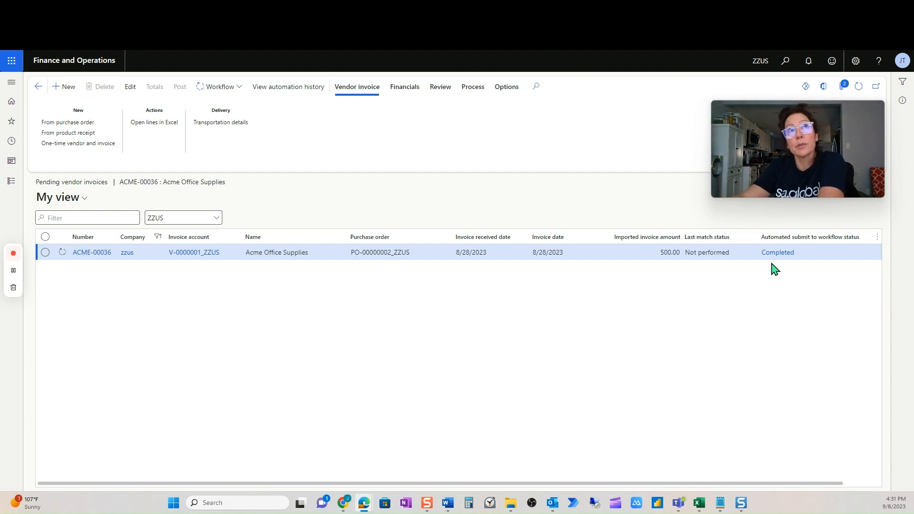
pyautogui.moveTo(783, 176)
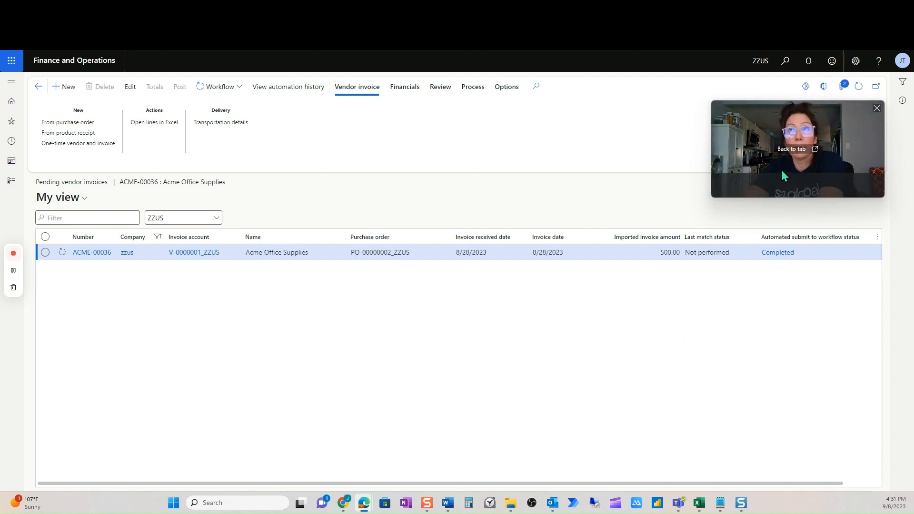
pyautogui.click(858, 86)
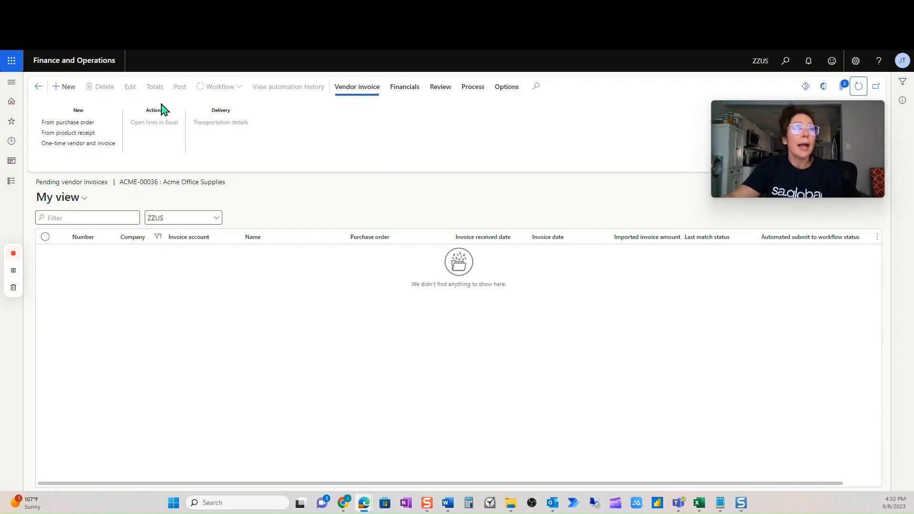
# Go to the all projects list and open the posted transactions of the JT Fall Campaign project.
pyautogui.click(11, 185)
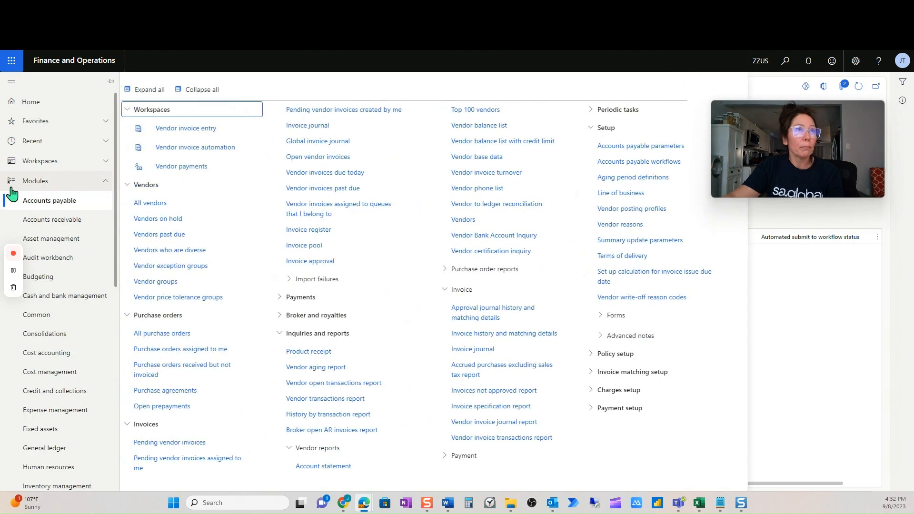
pyautogui.click(64, 144)
pyautogui.click(65, 164)
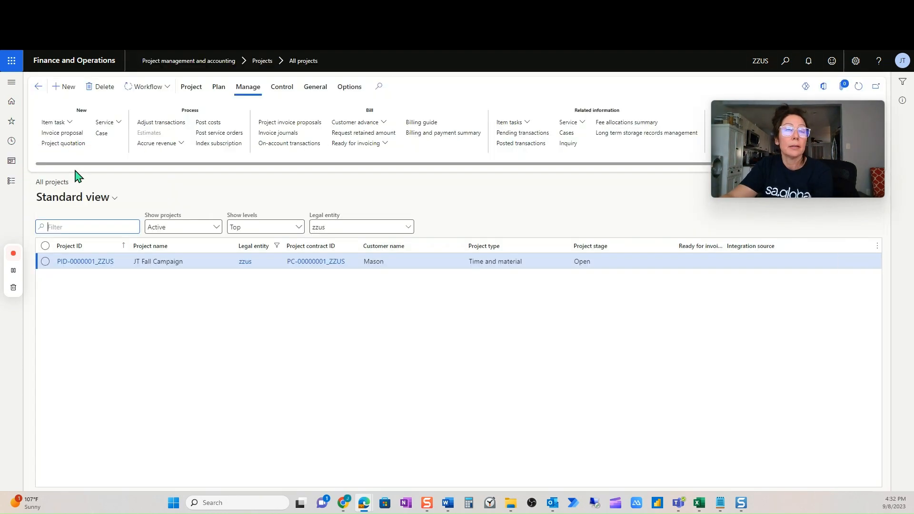
pyautogui.click(526, 145)
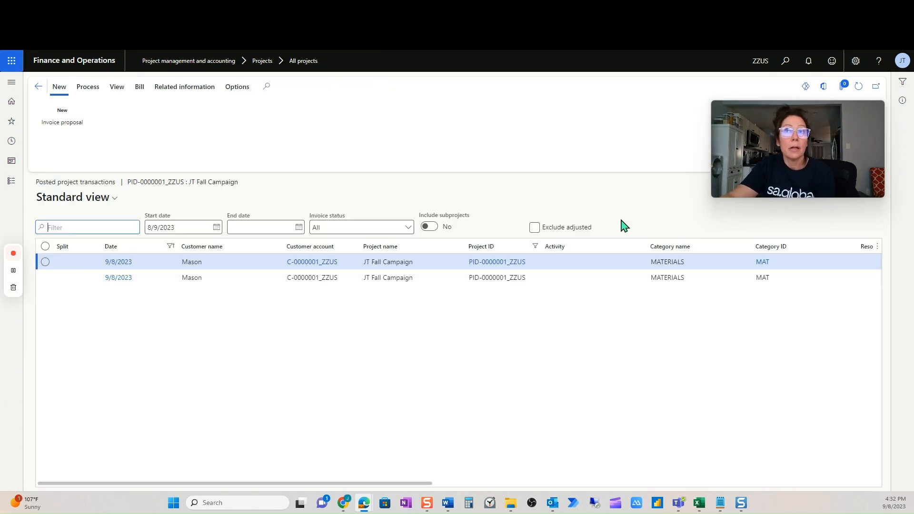
# Examine the voucher of the second posted MATERIALS transaction and return to the project's posted transactions.
pyautogui.moveTo(410, 484); pyautogui.dragTo(430, 482)
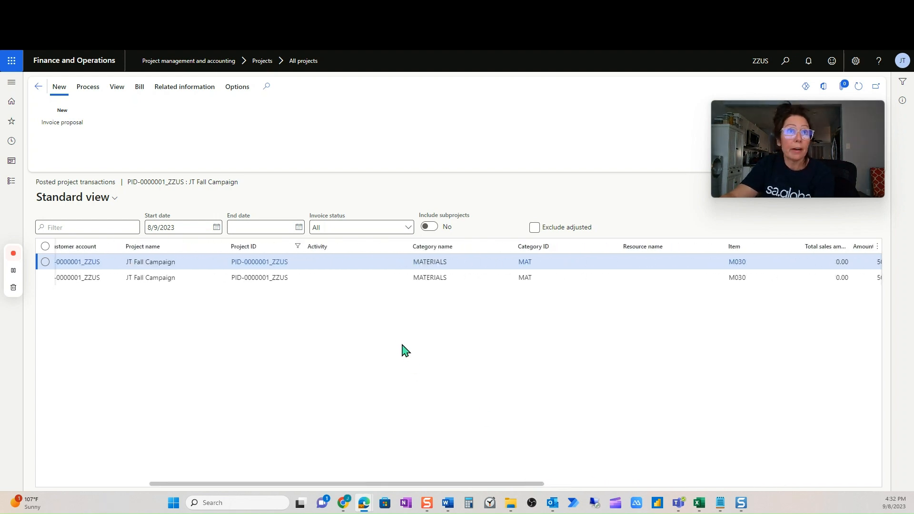
pyautogui.click(357, 278)
pyautogui.click(93, 89)
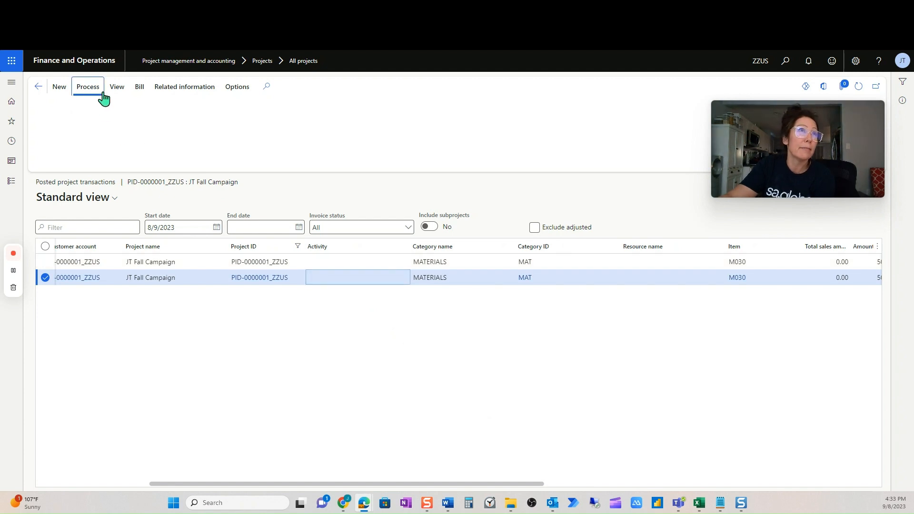
pyautogui.click(118, 88)
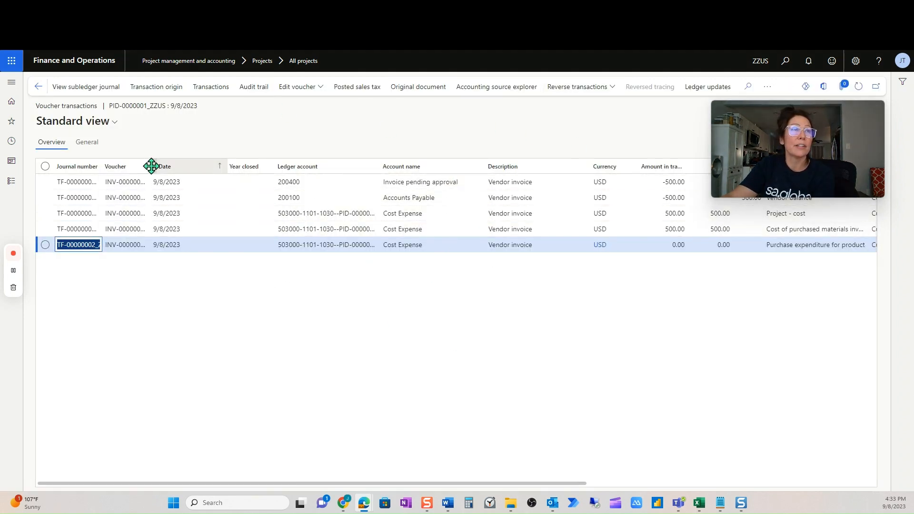
pyautogui.click(38, 88)
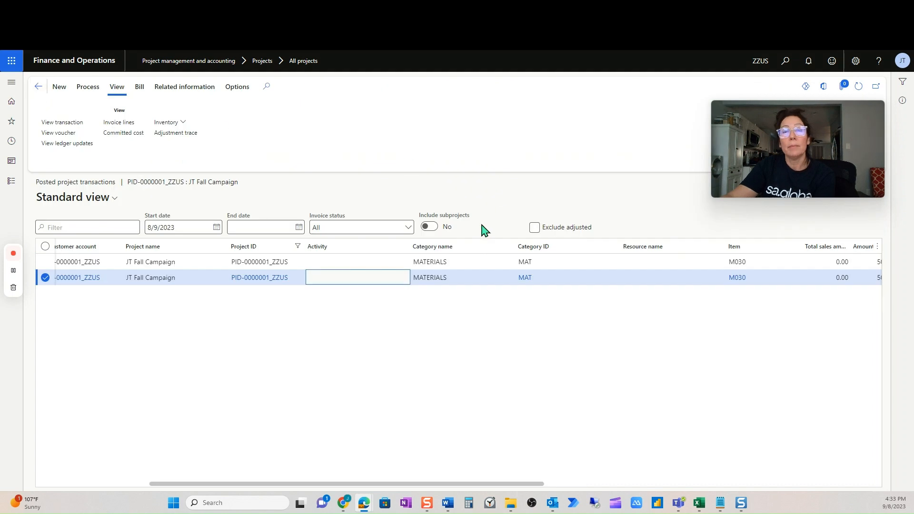
pyautogui.moveTo(524, 484); pyautogui.dragTo(327, 483)
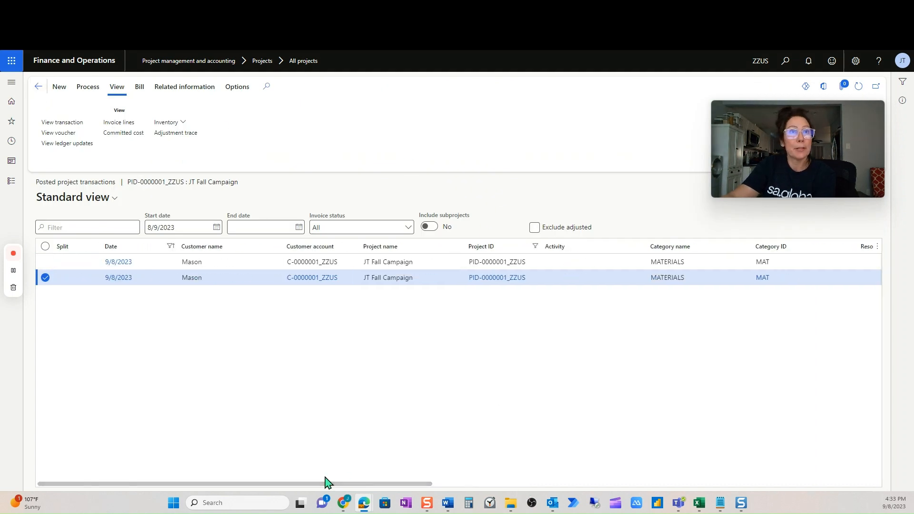